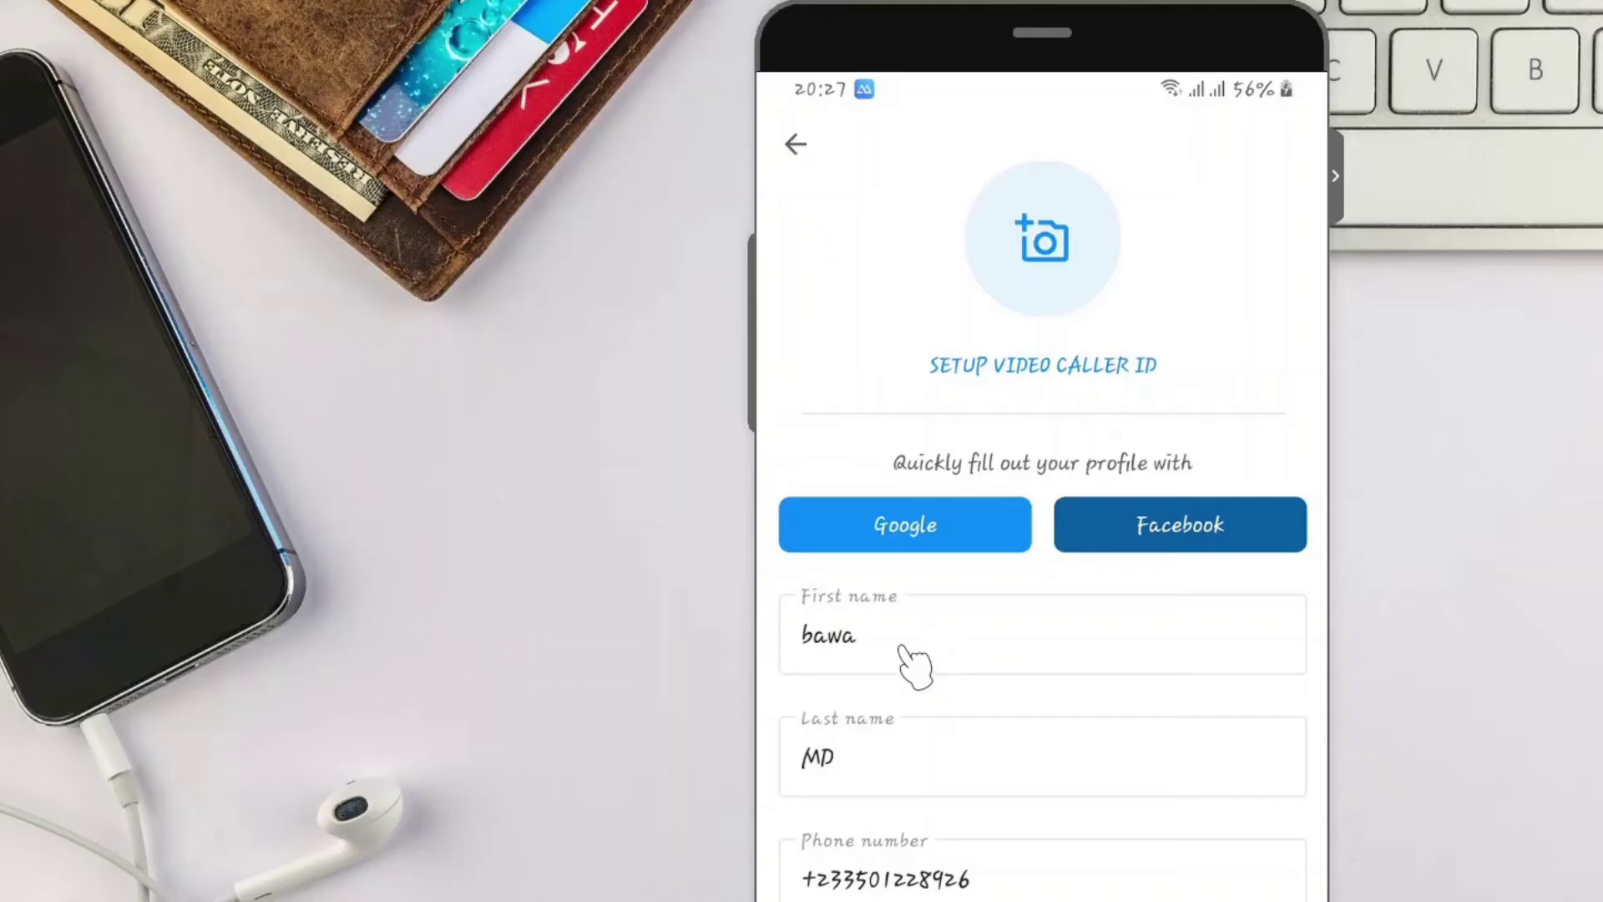
- Replace the first name 'bawa' with 'Mubarick' and save the profile
left_click(912, 664)
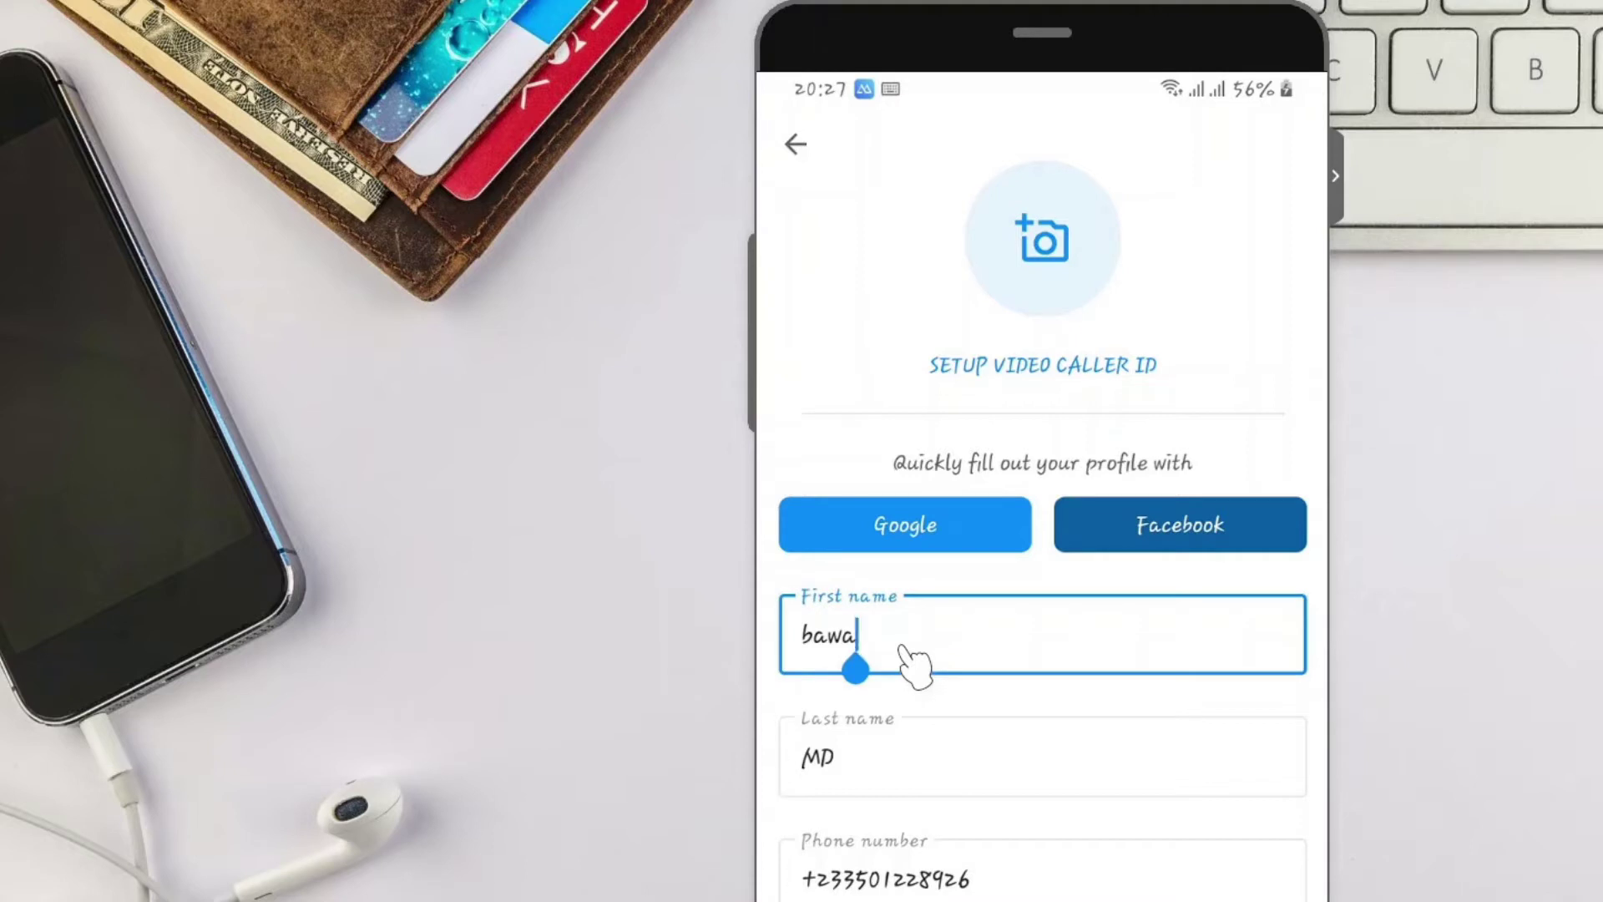
key("BackSpace")
key("BackSpace")
key("BackSpace")
key("BackSpace")
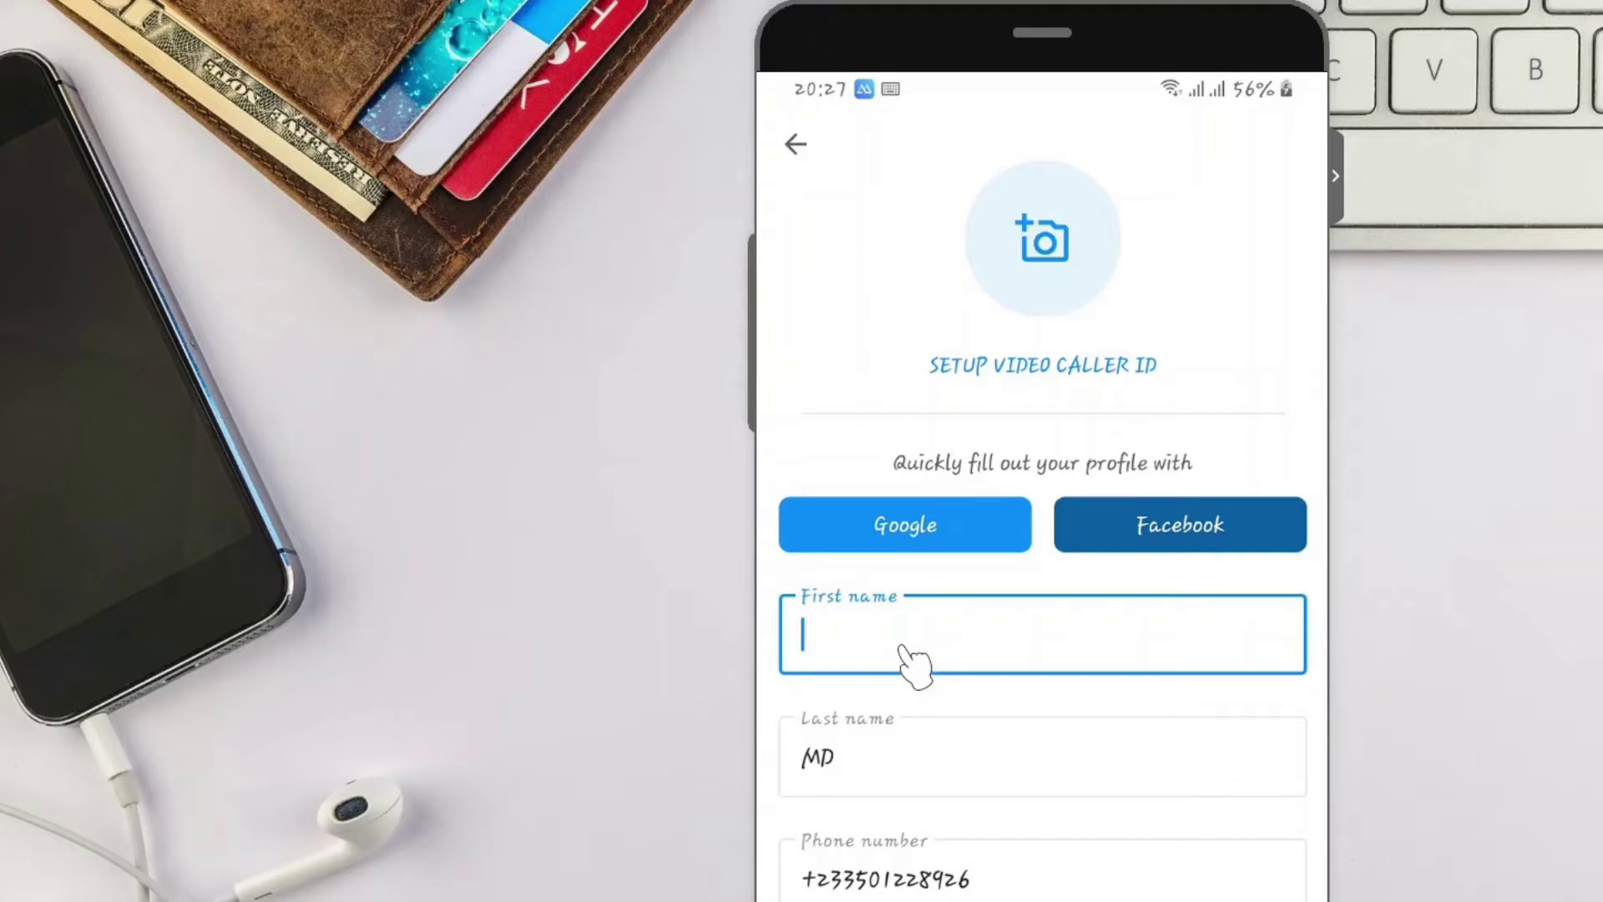
type("Mubar")
type("ick")
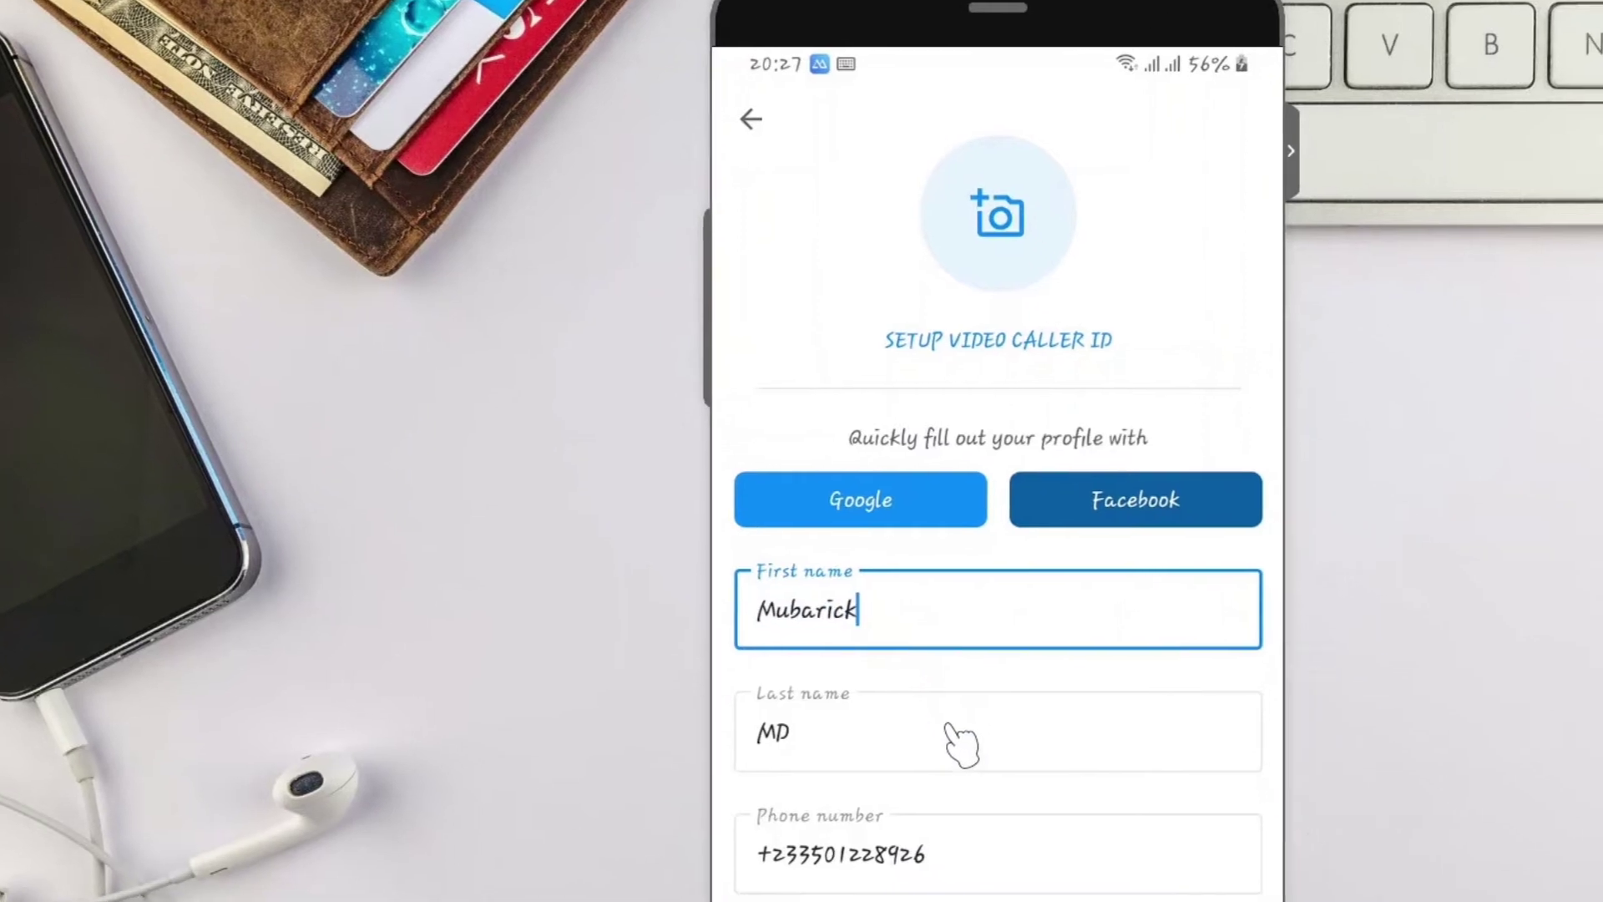
left_click(773, 883)
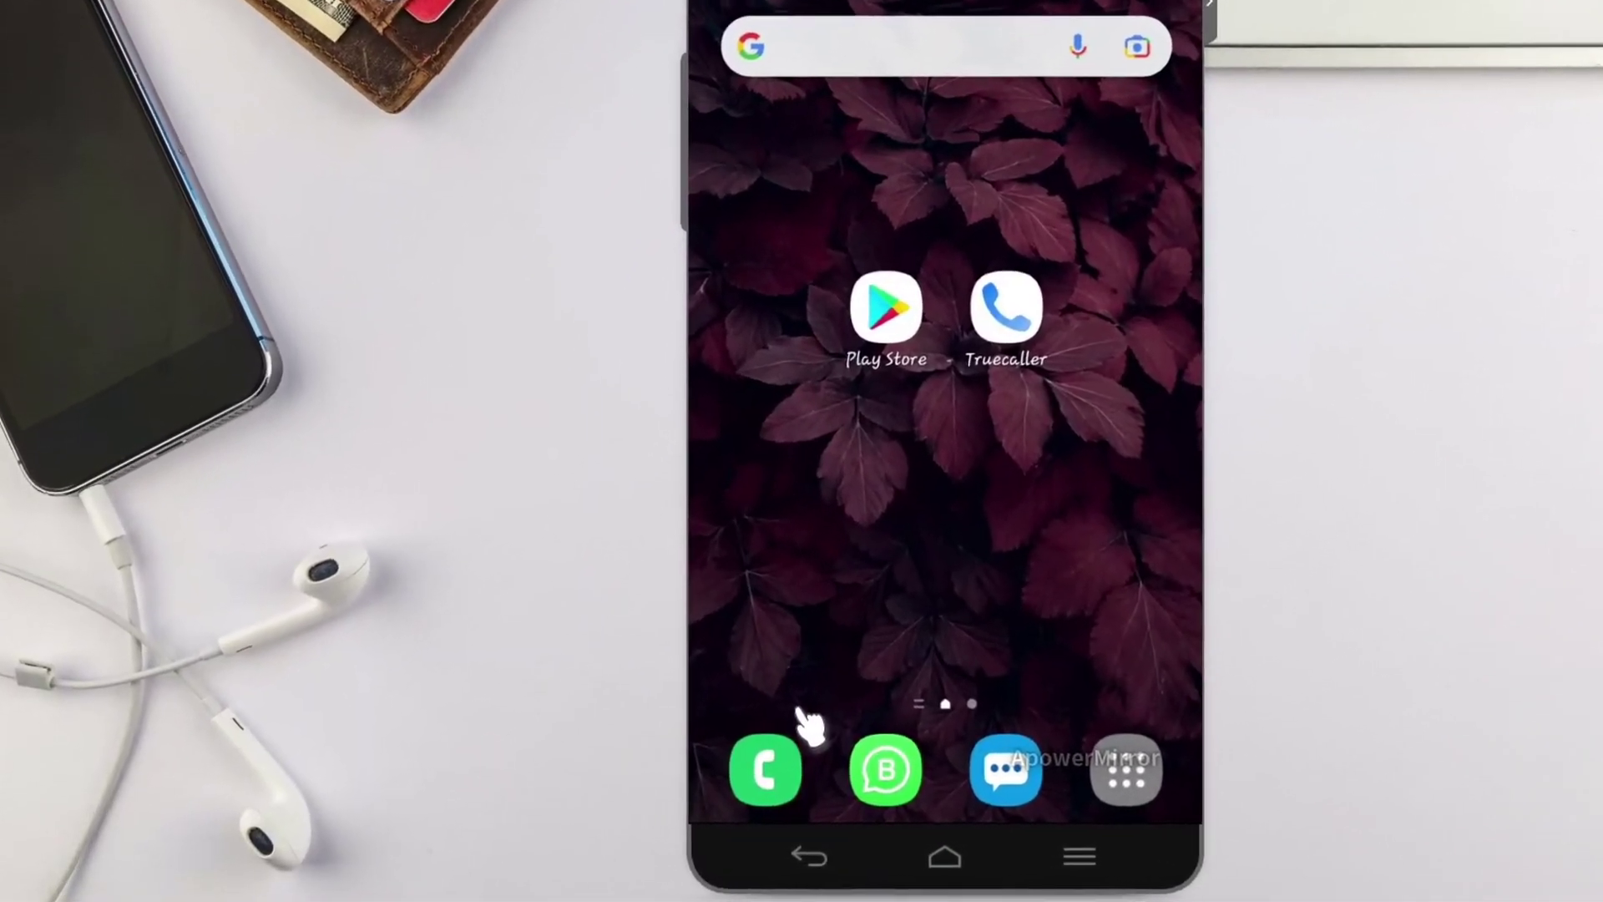
- Call the most recent Recents number using SIM 2
left_click(832, 771)
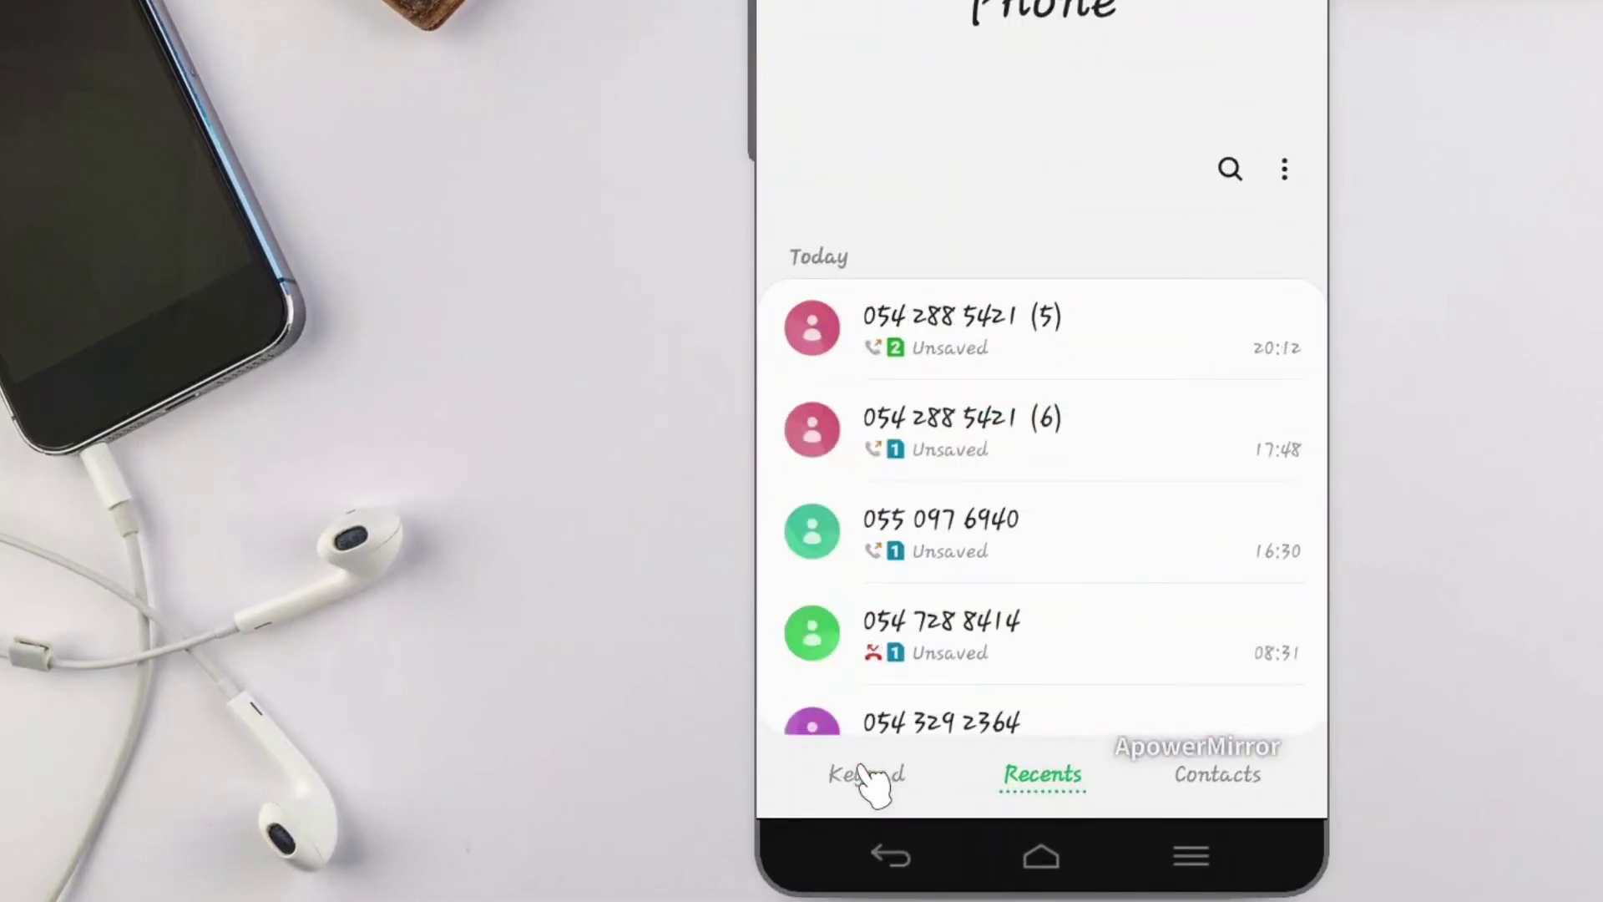
left_click(1064, 345)
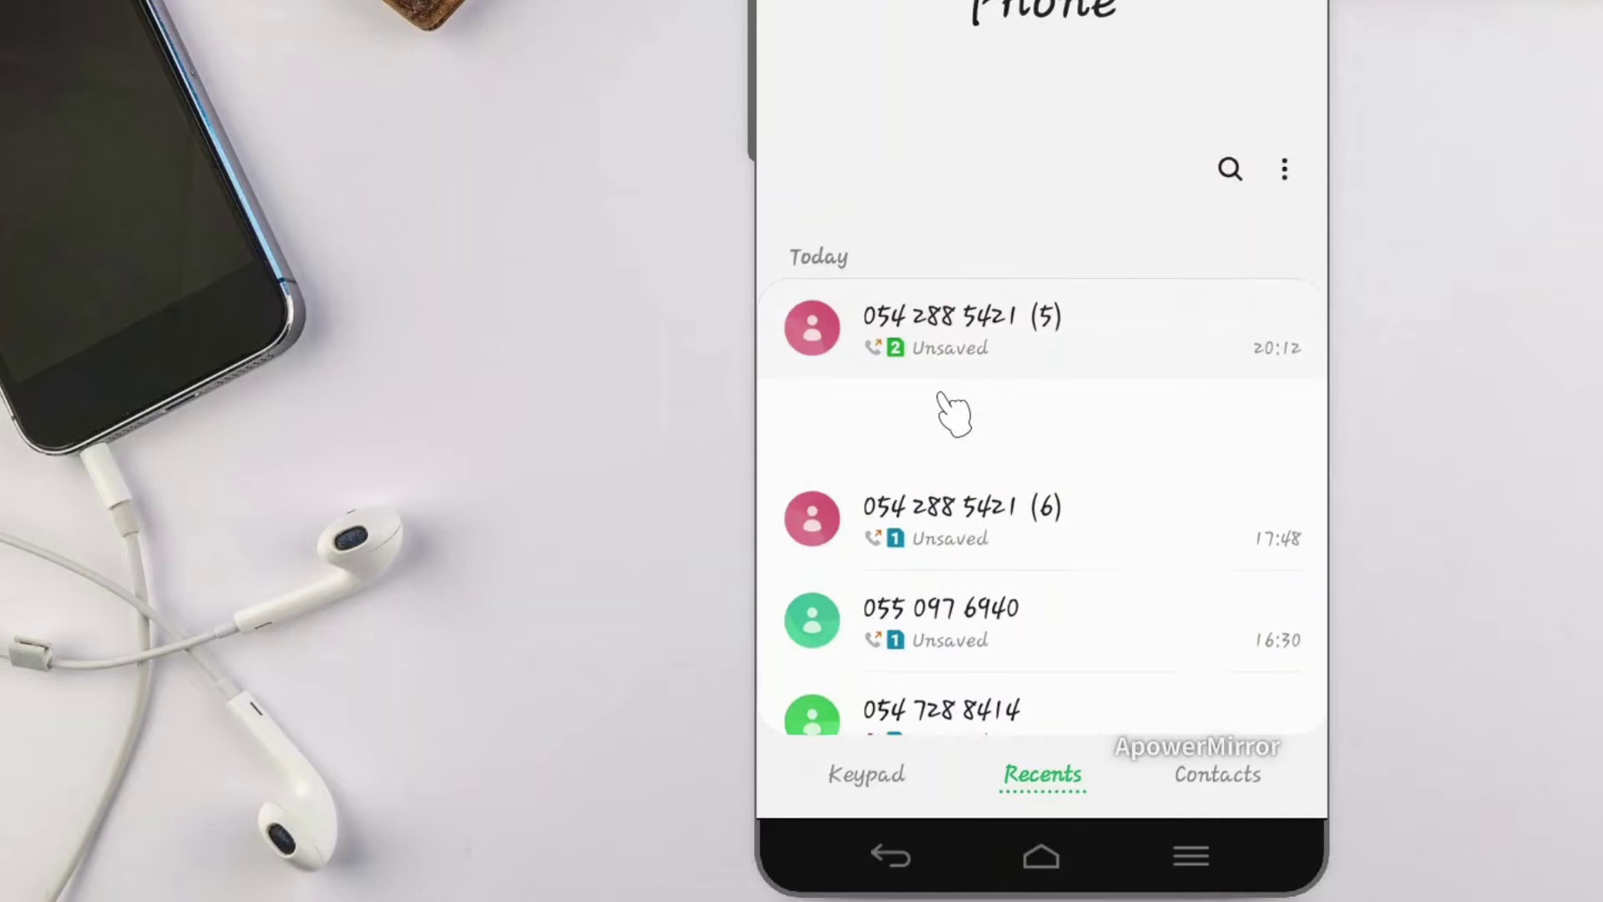
left_click(942, 466)
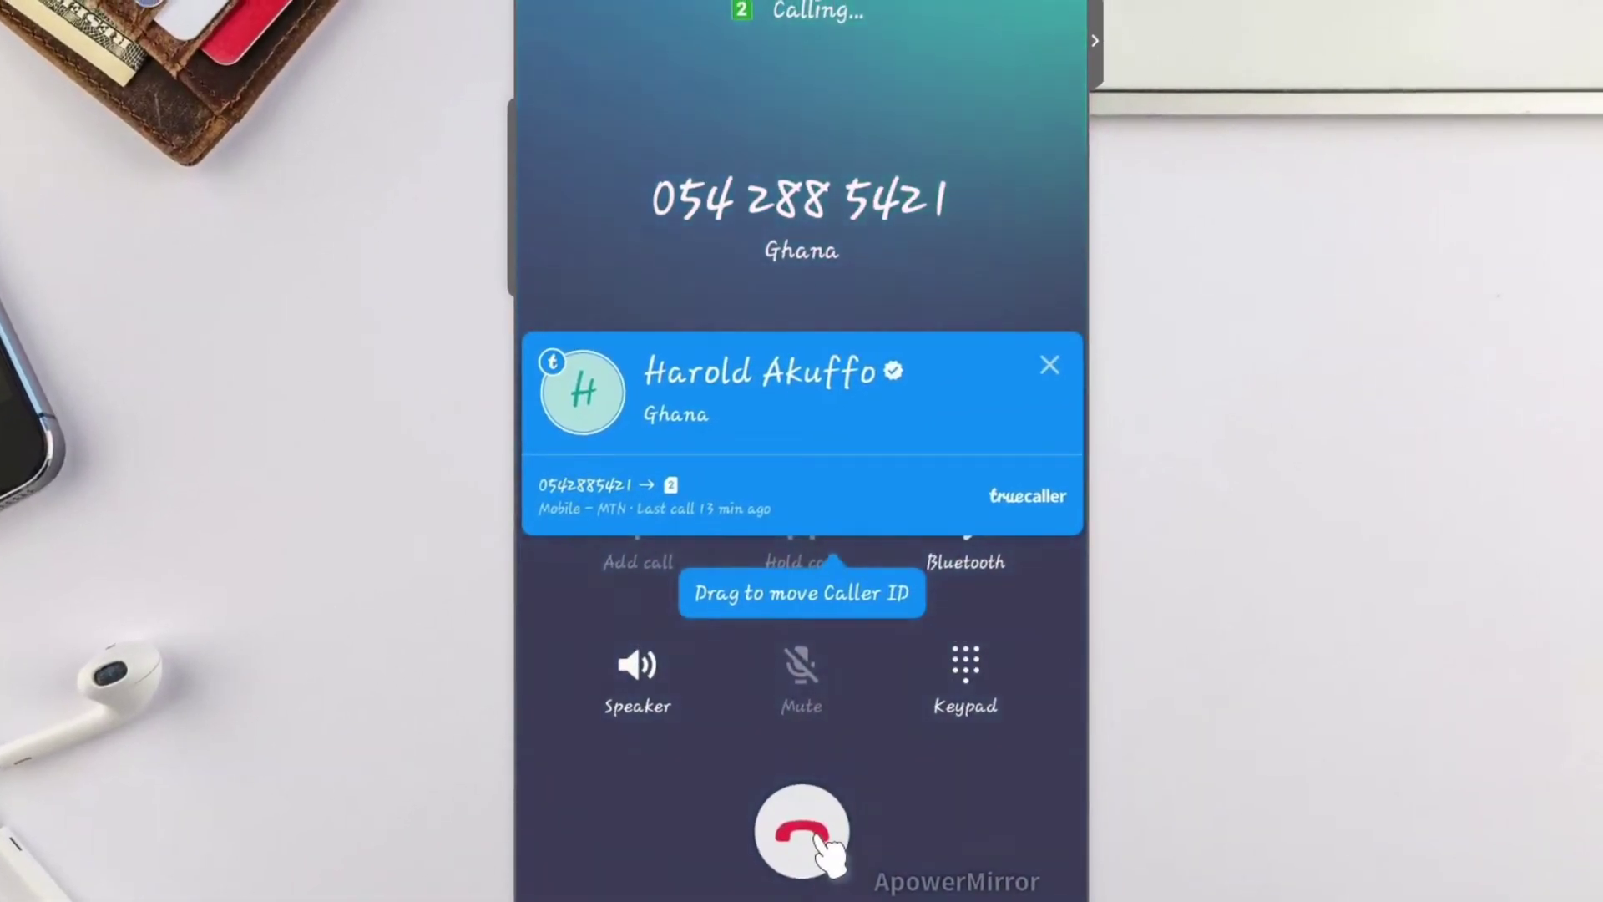
- Hang up the call and dismiss the Truecaller after-call card
left_click(824, 837)
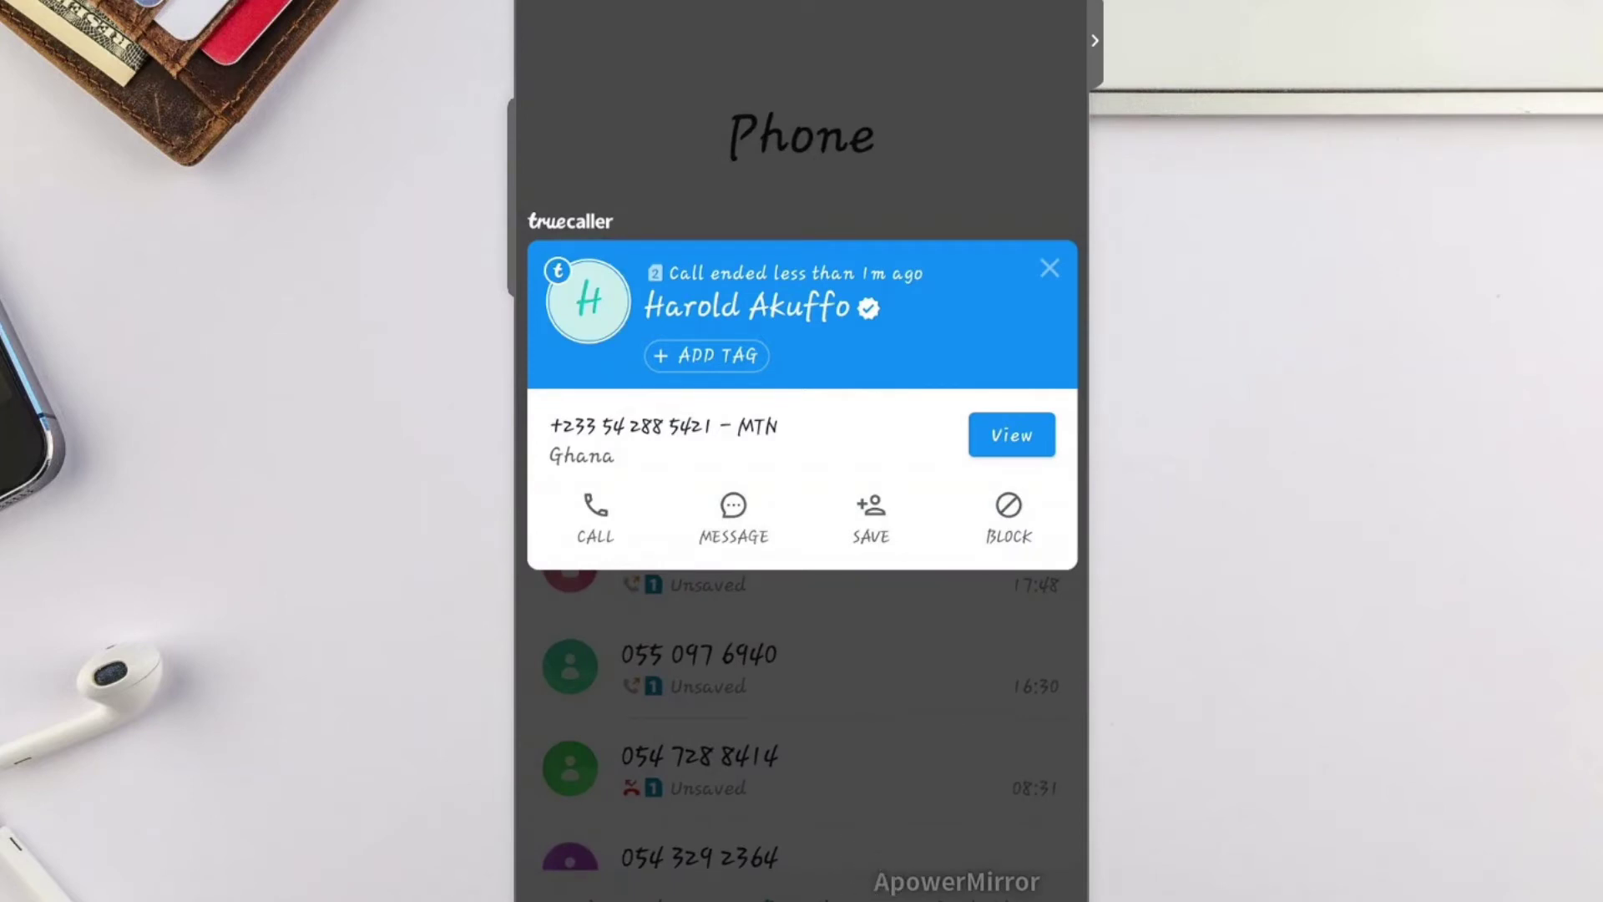
left_click(809, 893)
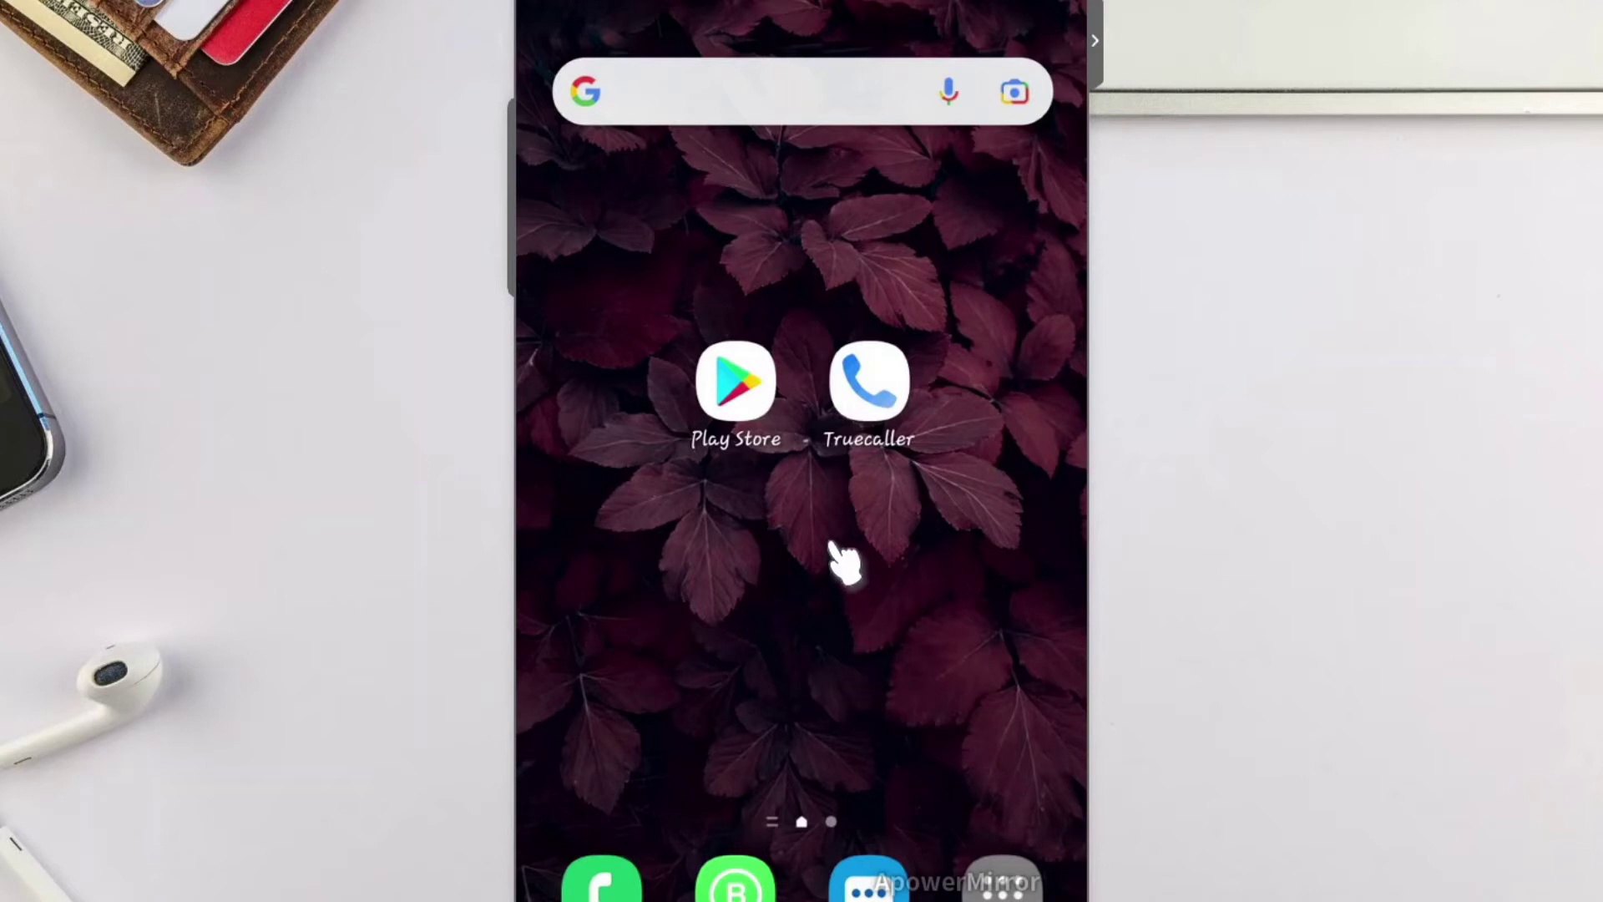
- Launch Truecaller from the home screen, passing its Play Store listing
left_click(758, 396)
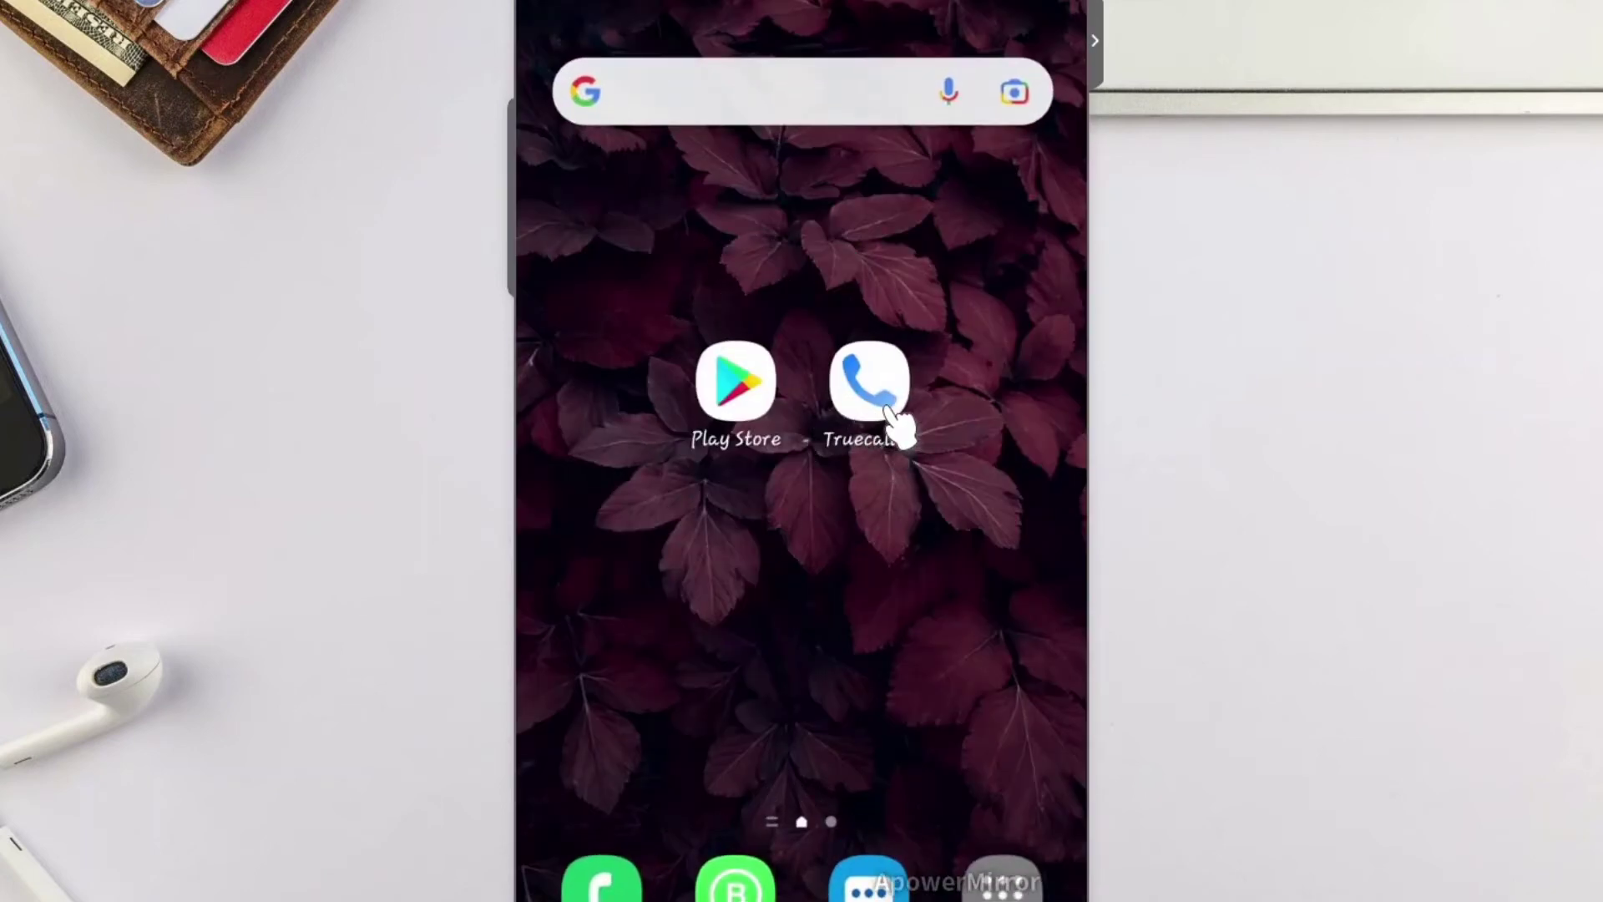
left_click(885, 405)
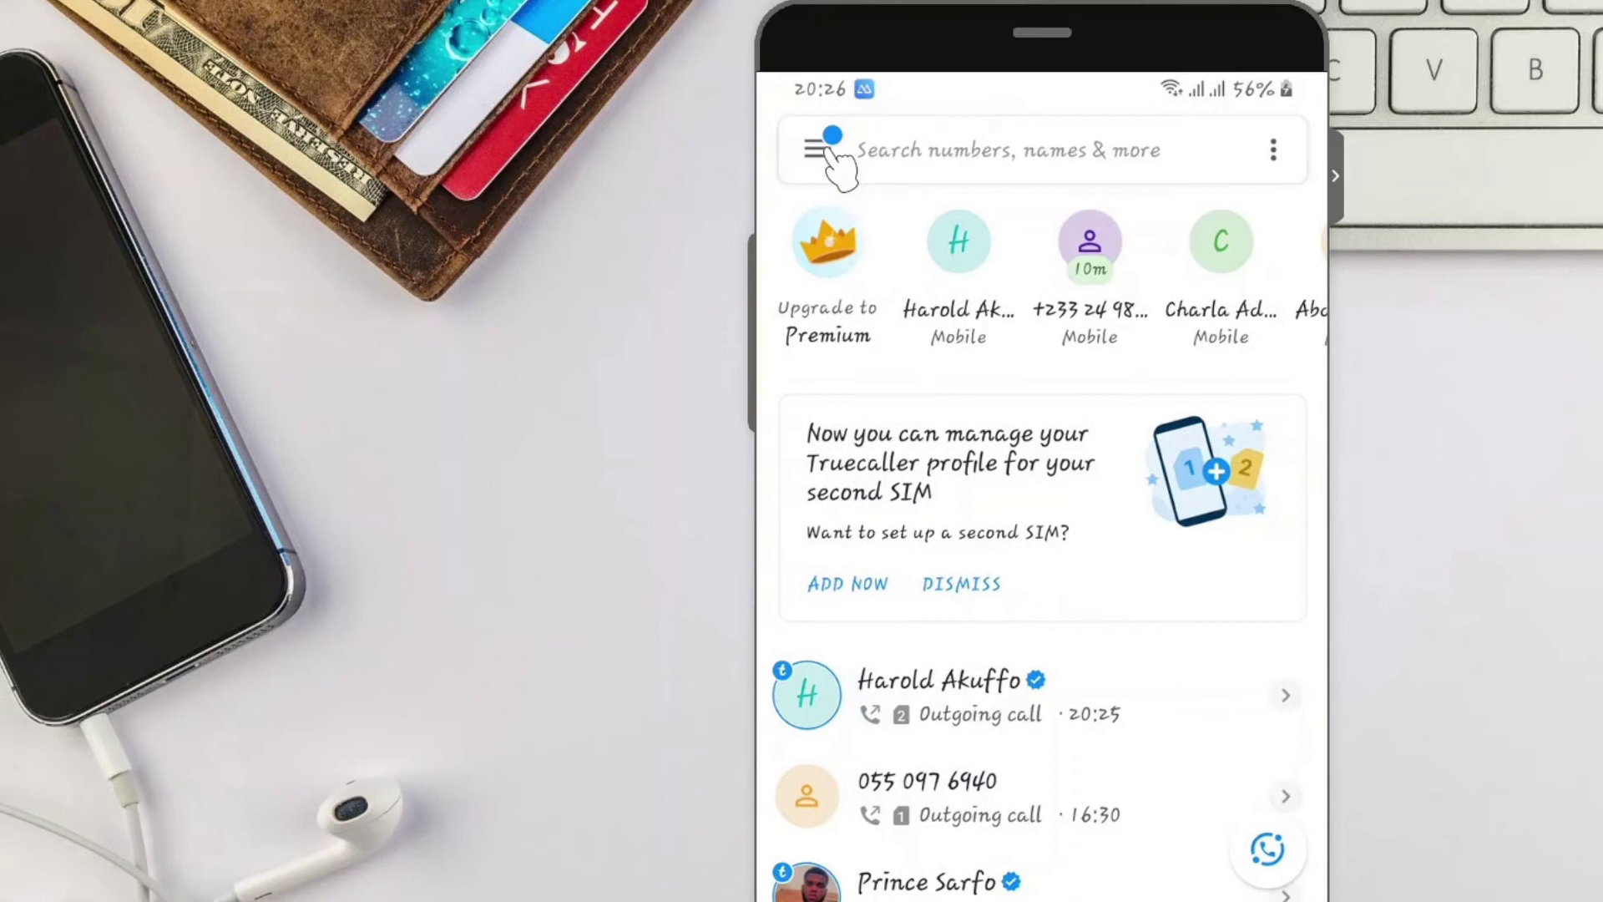
- Open the side menu showing the profile name and phone number
left_click(830, 148)
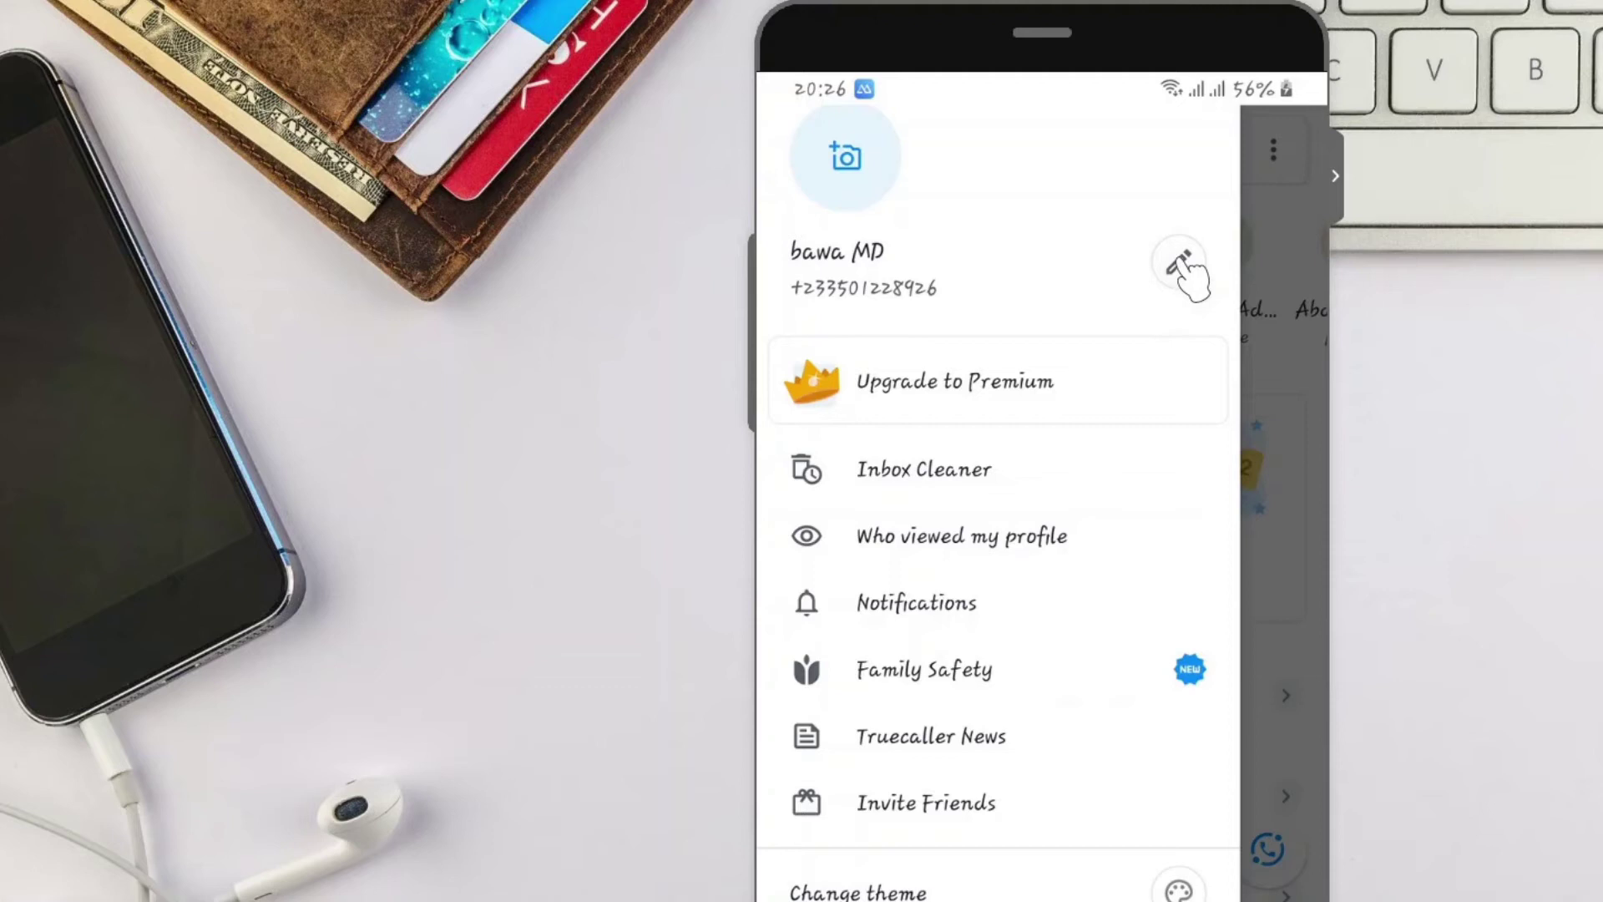
- Open the edit form for the profile named bawa
left_click(1180, 267)
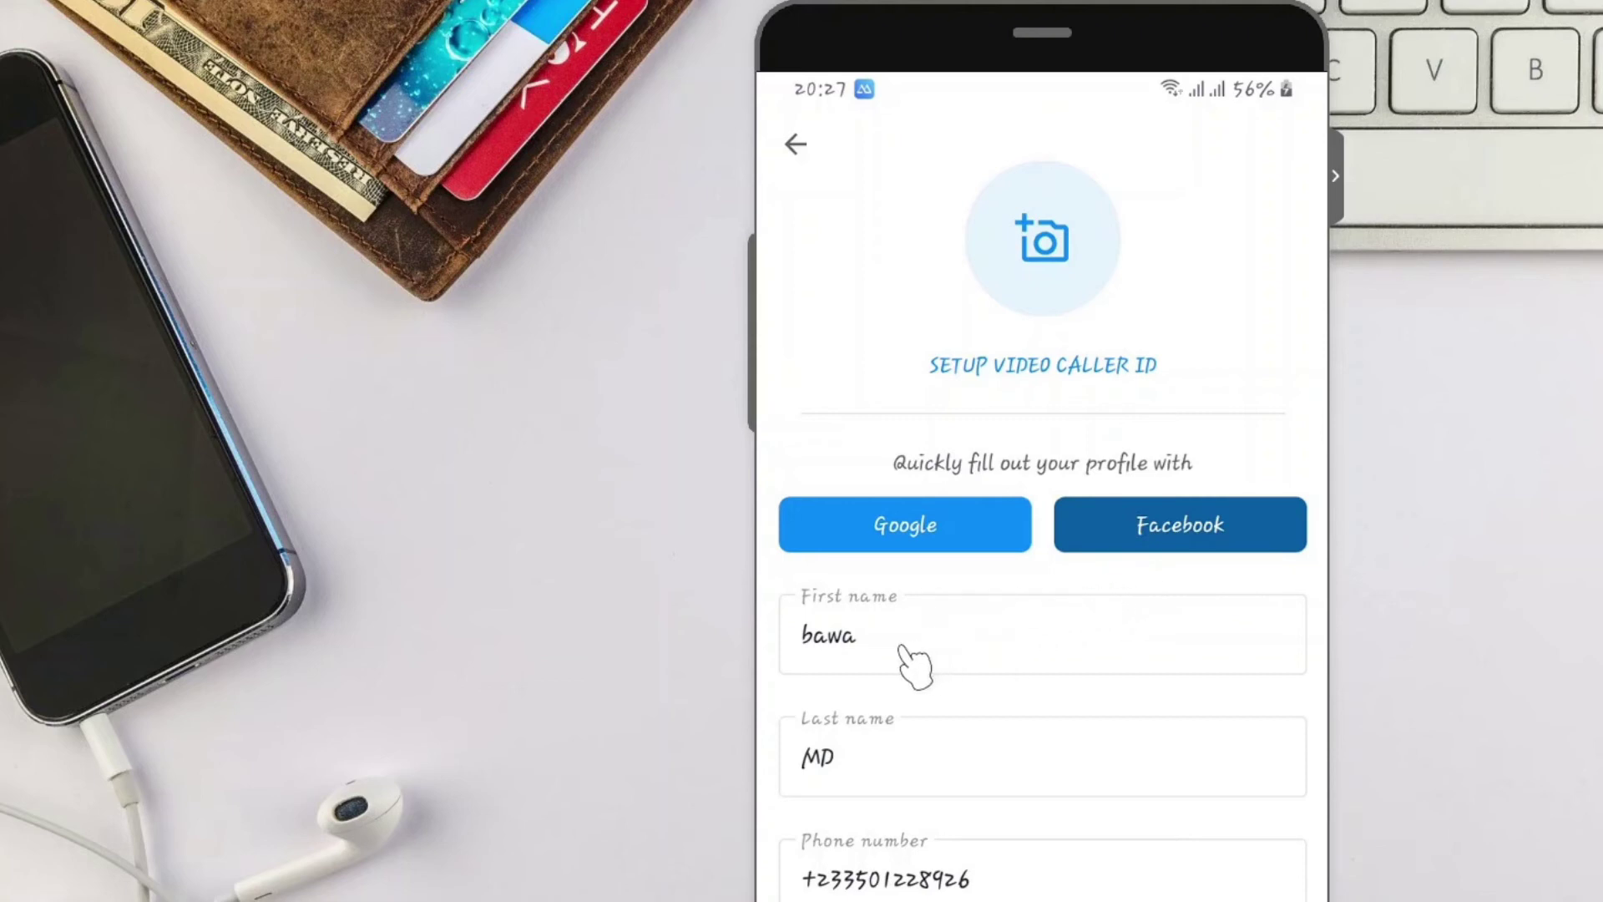
- Change the first name from 'bawa' to 'Mubarick' and save
left_click(906, 650)
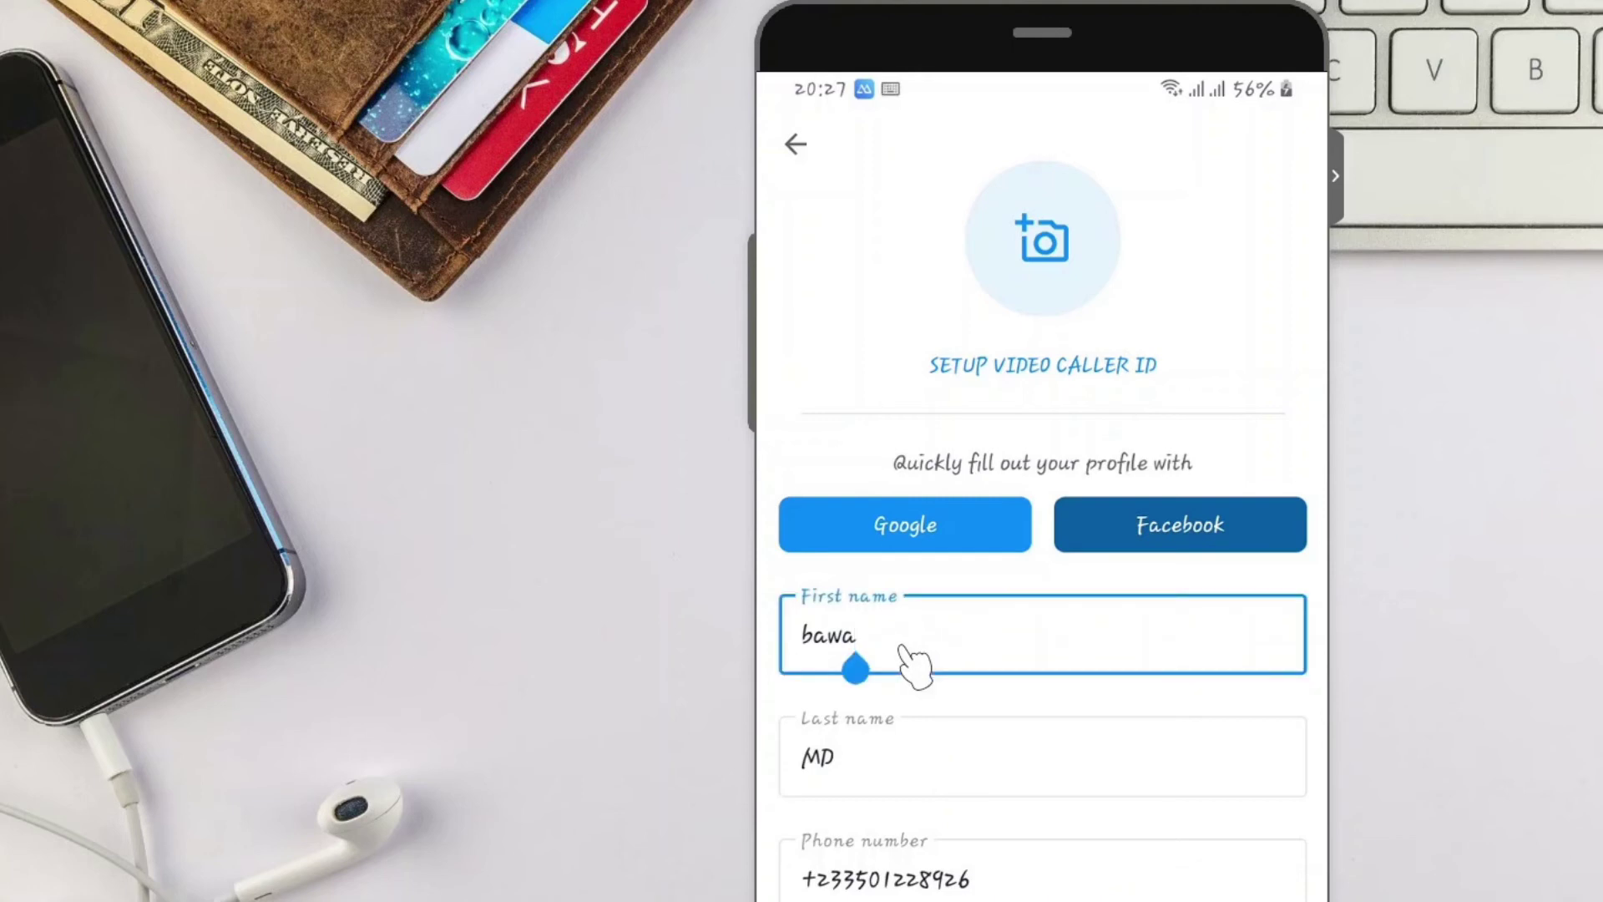
key("BackSpace")
key("BackSpace")
key("BackSpace")
key("BackSpace")
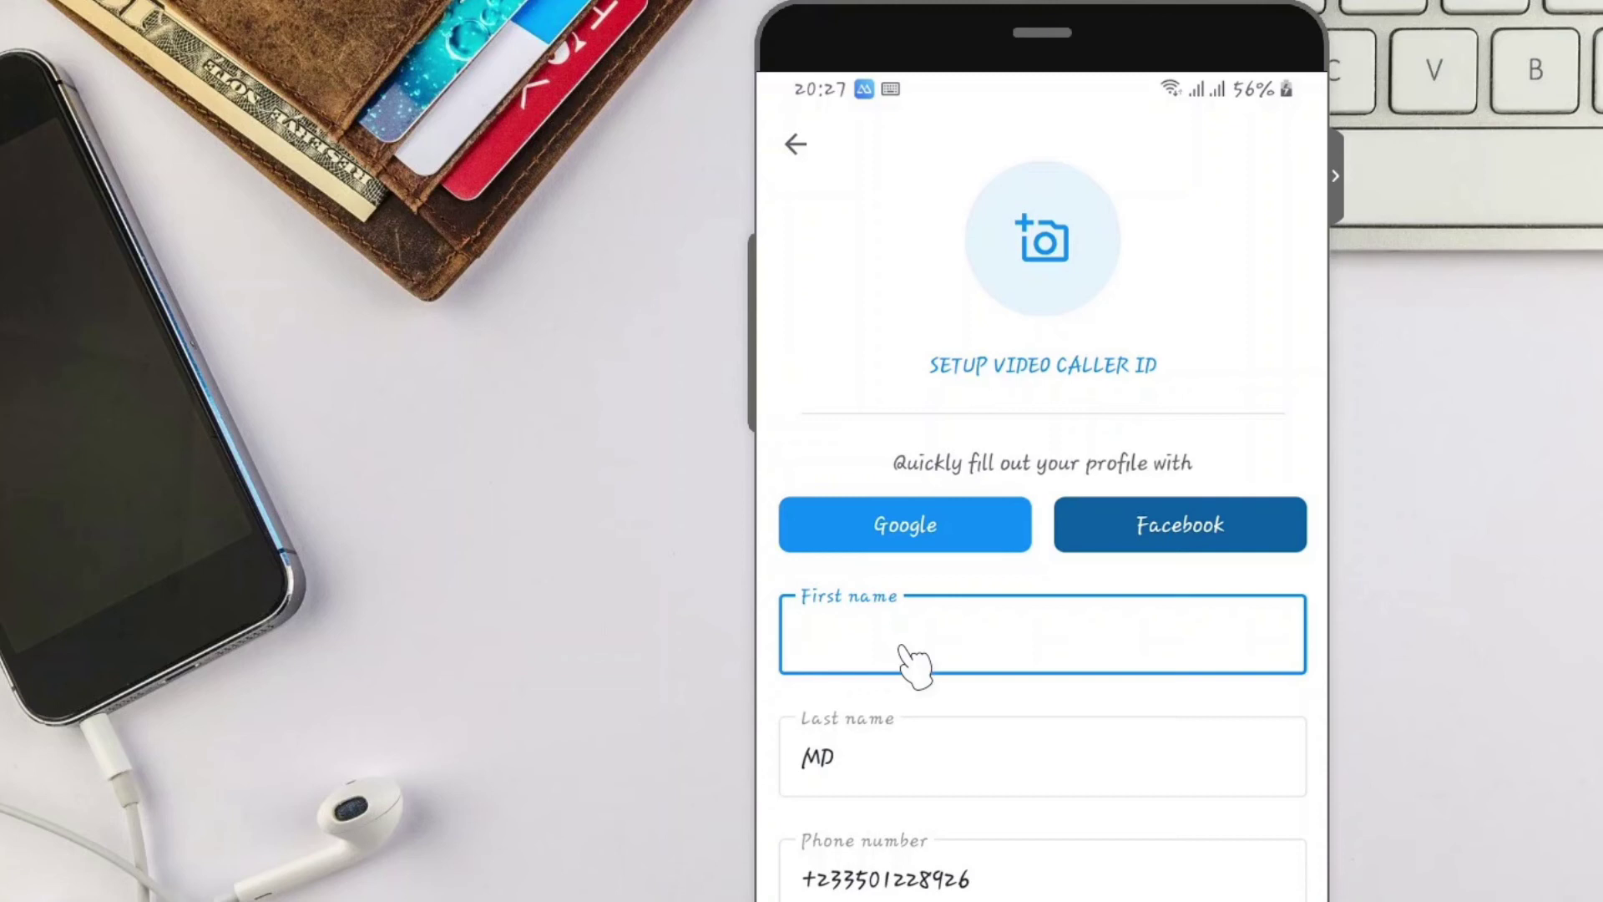
type("Muba")
type("rick")
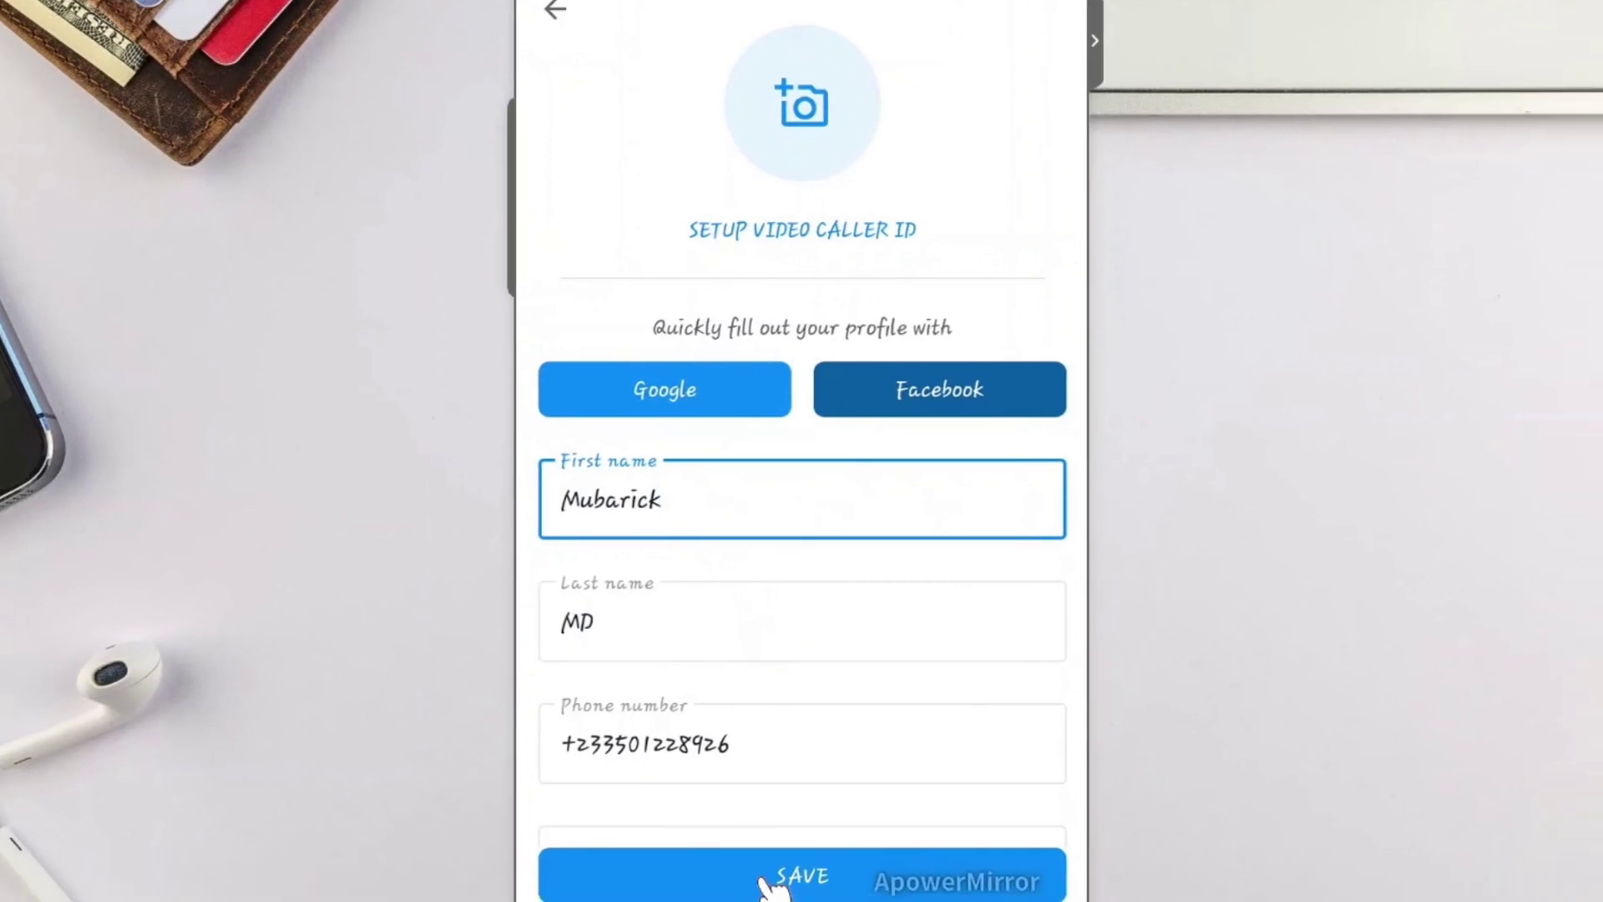
left_click(766, 881)
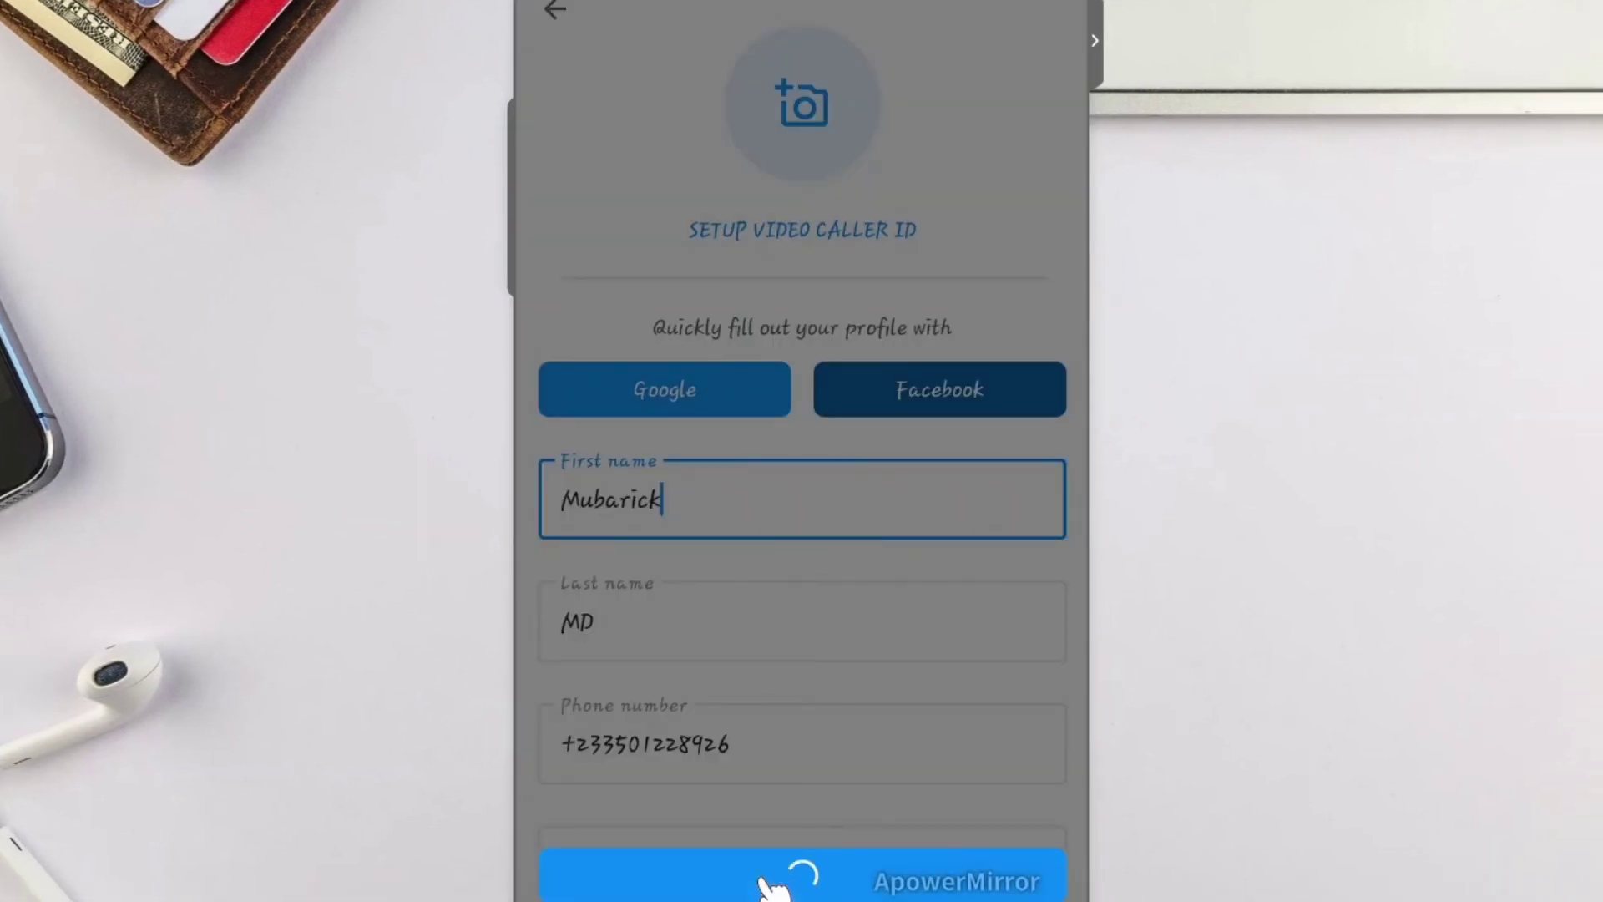